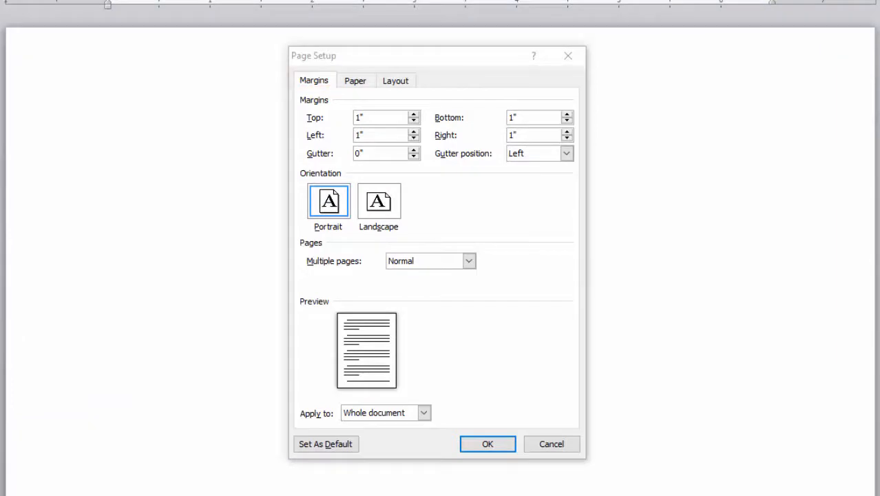
# - Set the page margins to .875 for the bottom, .875 for the left and .625 for the right
pyautogui.moveTo(518, 117); pyautogui.dragTo(497, 116)
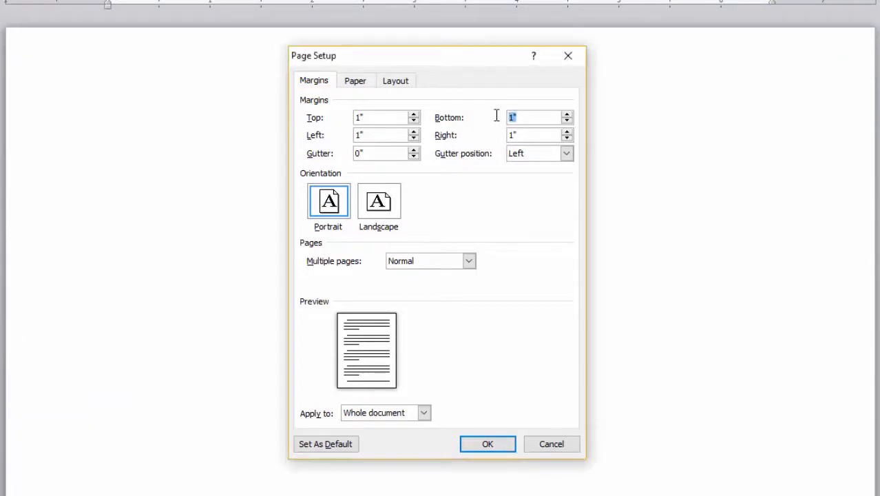
pyautogui.write('.875')
pyautogui.press('Tab')
pyautogui.write('.875')
pyautogui.moveTo(544, 136); pyautogui.dragTo(475, 131)
pyautogui.write('.625')
# - Set the gutter to .35 and switch multiple pages to Mirror margins
pyautogui.moveTo(406, 152); pyautogui.dragTo(331, 146)
pyautogui.write('.35')
pyautogui.click(471, 261)
pyautogui.click(454, 294)
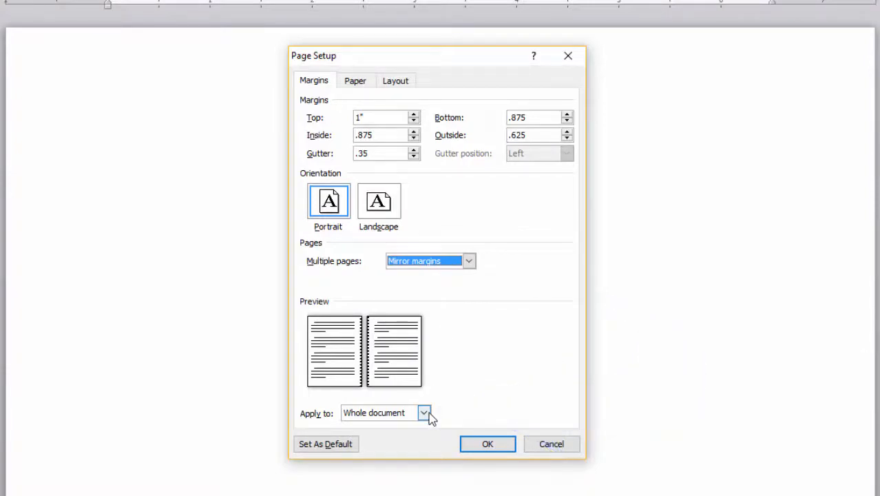
# - Set a custom paper size 6 inches wide and 9 inches high for the whole document
pyautogui.click(355, 82)
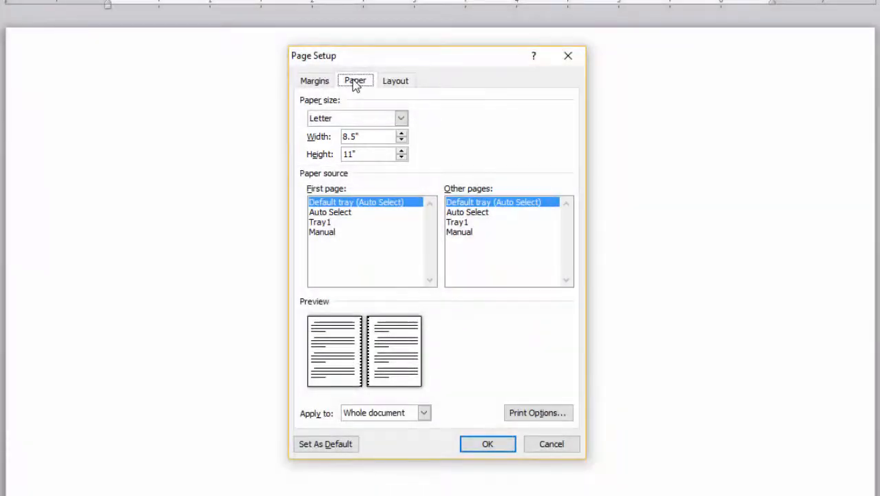
pyautogui.moveTo(361, 136); pyautogui.dragTo(320, 141)
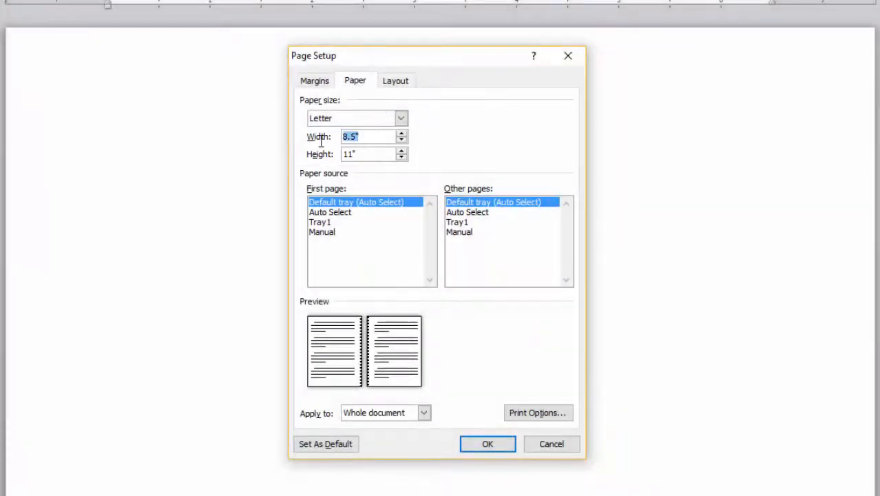
pyautogui.write('6')
pyautogui.moveTo(374, 153); pyautogui.dragTo(320, 153)
pyautogui.write('9')
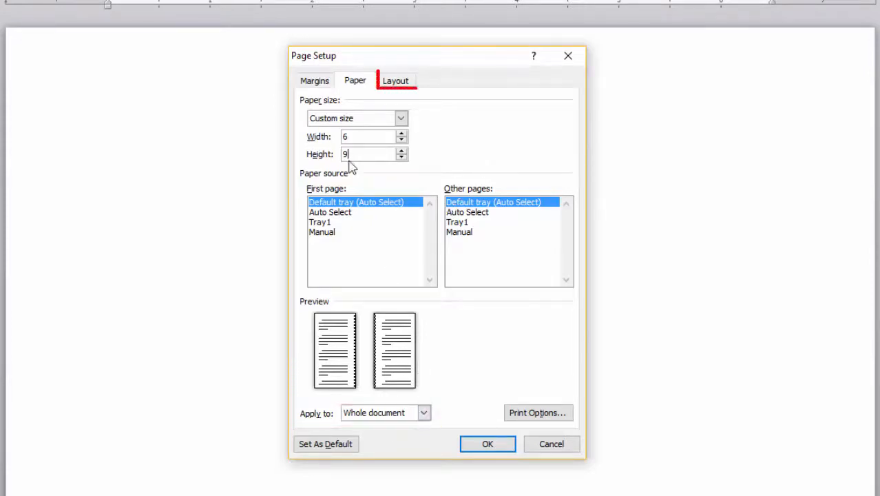
# - Enable Different odd and even and Different first page for headers and footers, and apply the page setup
pyautogui.click(395, 81)
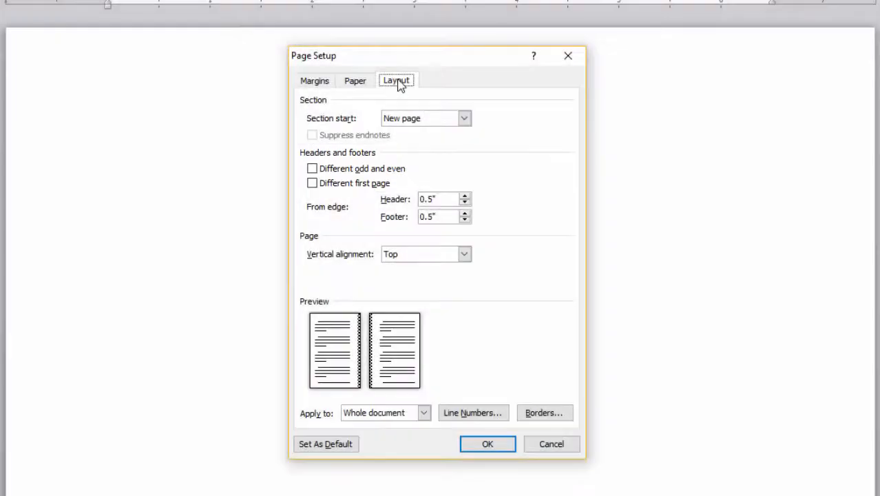
pyautogui.click(312, 168)
pyautogui.click(312, 183)
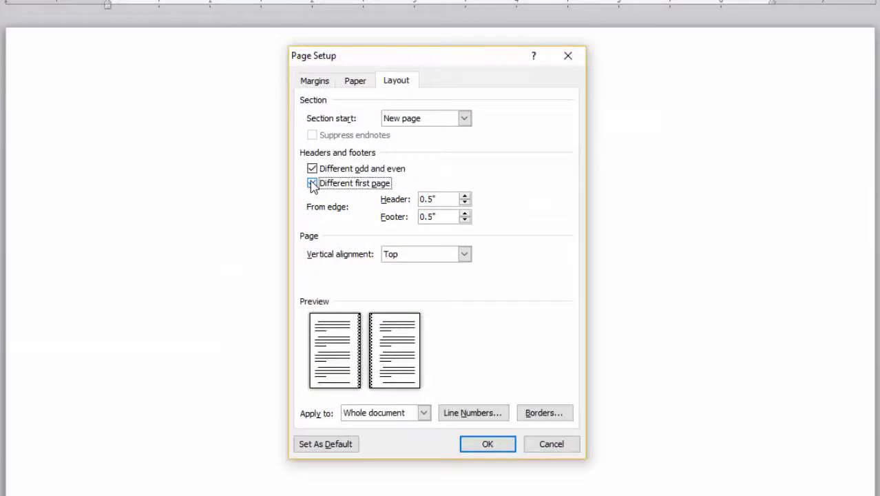
pyautogui.click(311, 183)
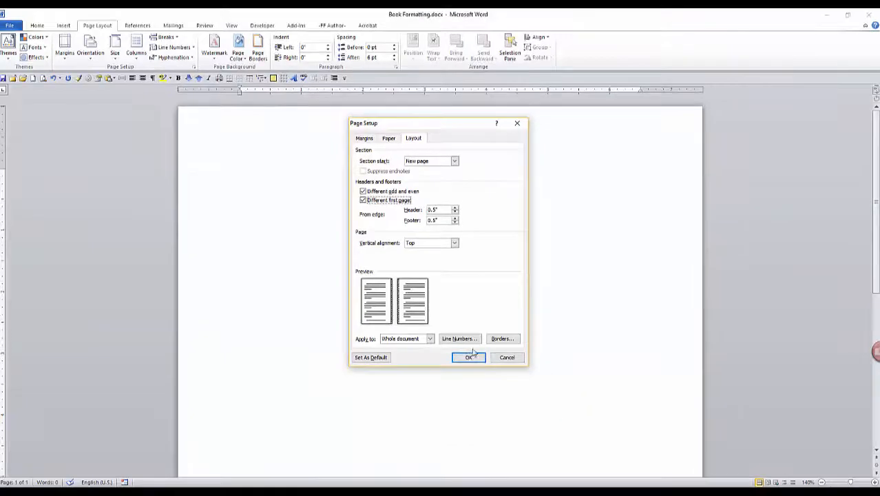
pyautogui.click(483, 419)
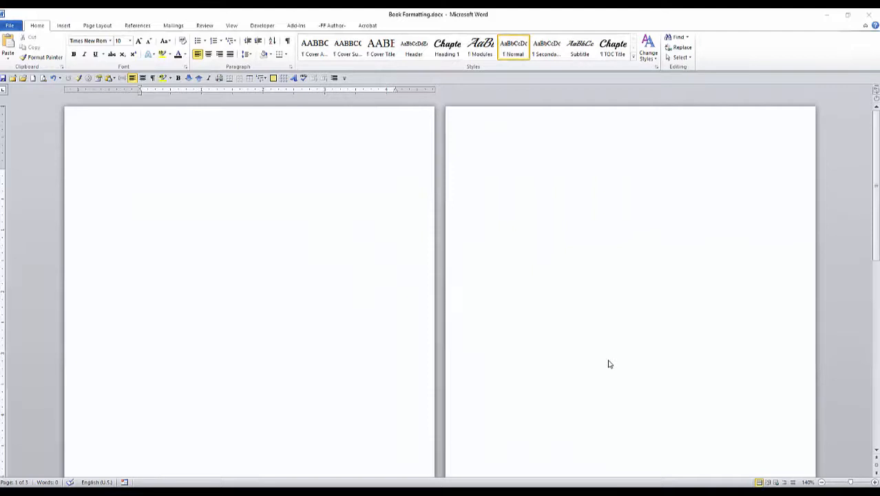
# - Open the page headers for editing and enter the book title Water Signs in the even page header
pyautogui.click(63, 27)
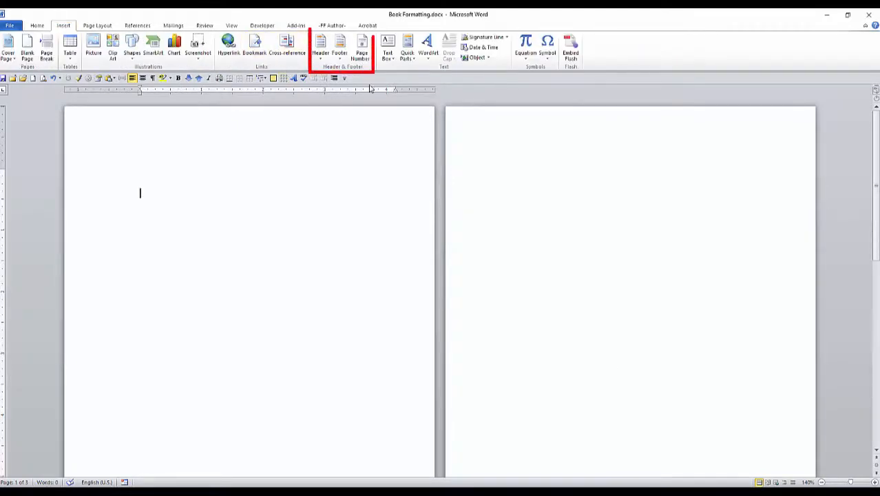
pyautogui.click(320, 56)
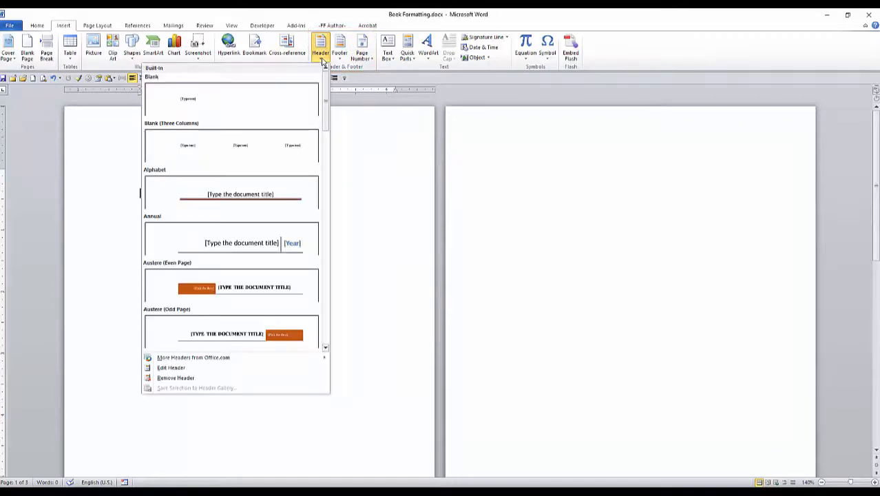
pyautogui.click(175, 369)
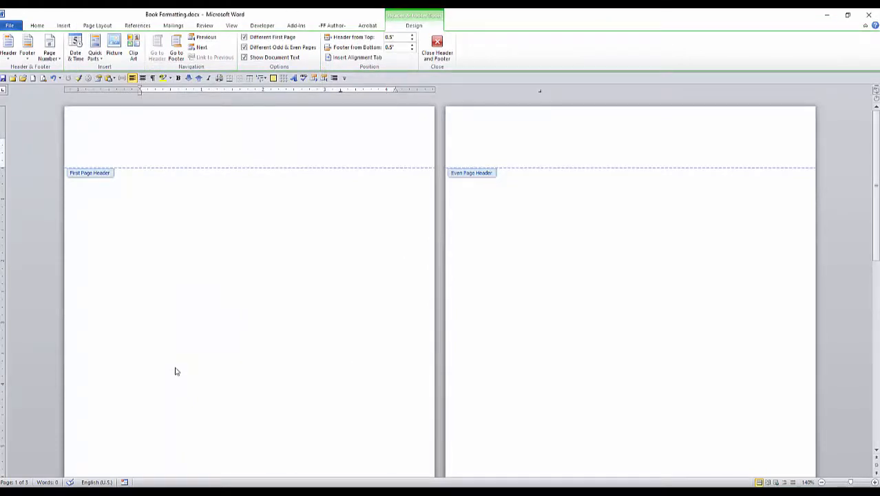
pyautogui.scroll(-8, 177, 370)
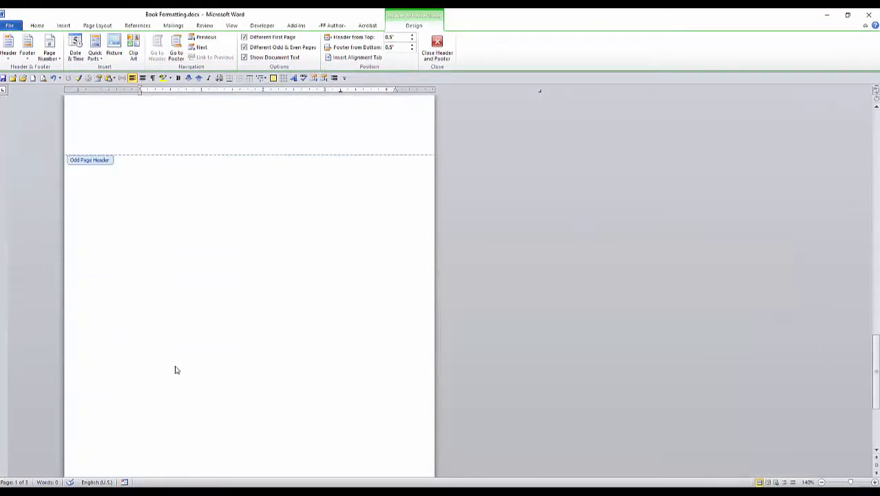
pyautogui.scroll(5, 177, 368)
pyautogui.scroll(4, 175, 367)
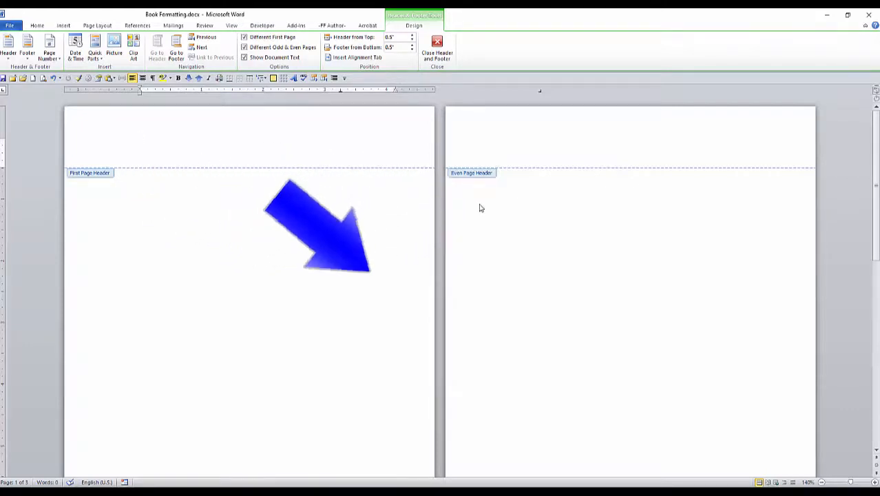
pyautogui.scroll(-8, 480, 207)
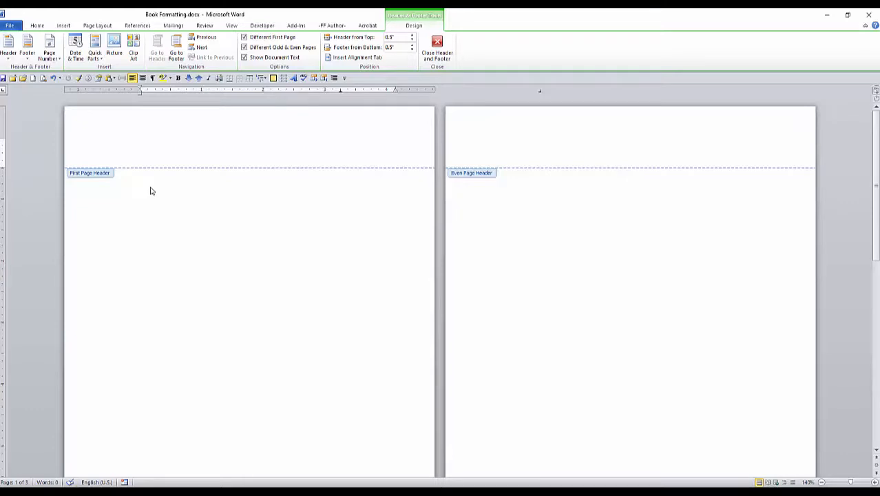
pyautogui.click(504, 150)
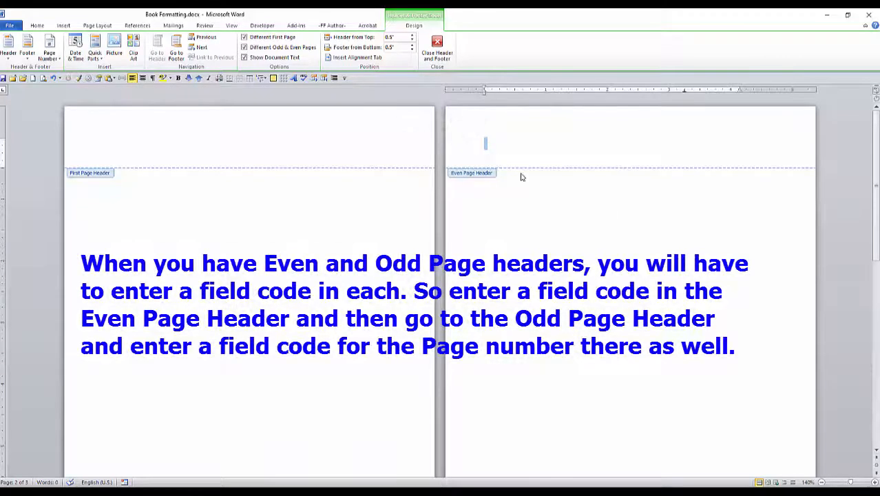
pyautogui.write('Water Signs')
# - In the odd page header, align a right tab stop with the text's right margin and clear the 6.5" tab stop
pyautogui.scroll(-8, 516, 200)
pyautogui.click(141, 283)
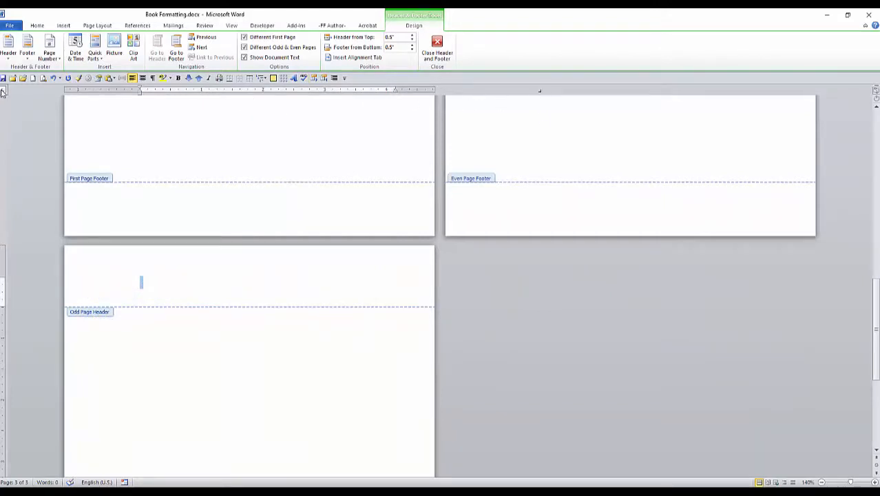
pyautogui.moveTo(381, 90); pyautogui.dragTo(394, 92)
pyautogui.doubleClick(394, 91)
pyautogui.click(382, 200)
pyautogui.click(445, 296)
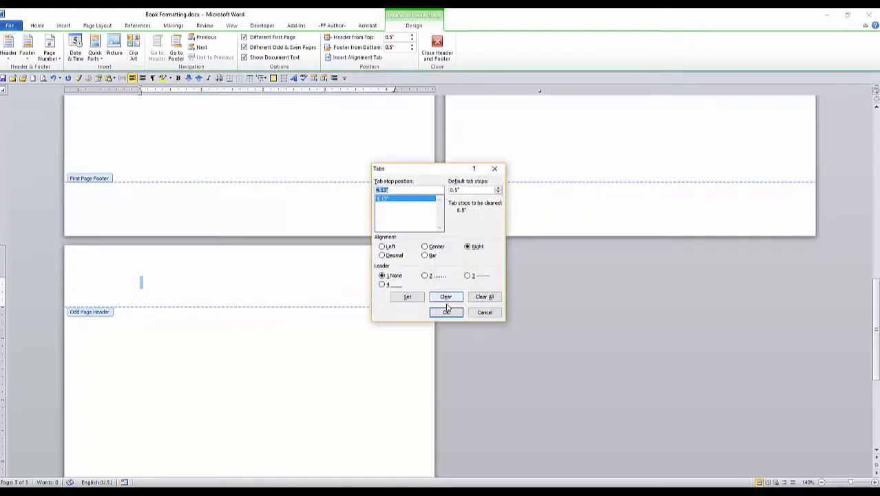
pyautogui.click(445, 312)
# - Enter the author's full name at the right-aligned tab stop in the odd page header
pyautogui.press('Tab')
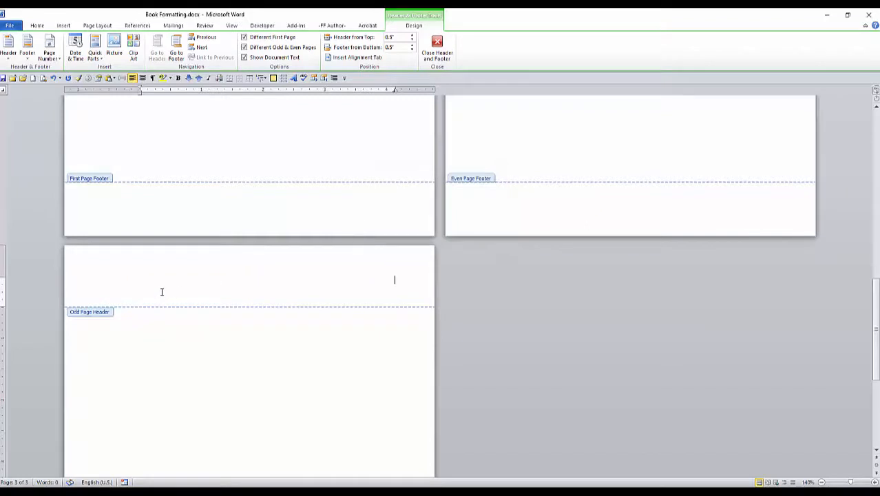
pyautogui.write('Daria Anne DiGiovanni')
pyautogui.click(37, 25)
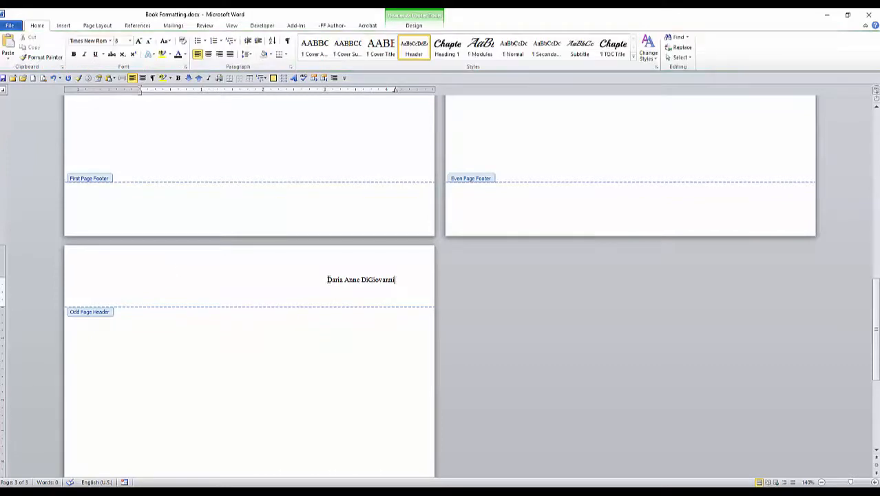
# - Insert a Plain Number page number at the current position before Water Signs in the even page header
pyautogui.scroll(8, 328, 278)
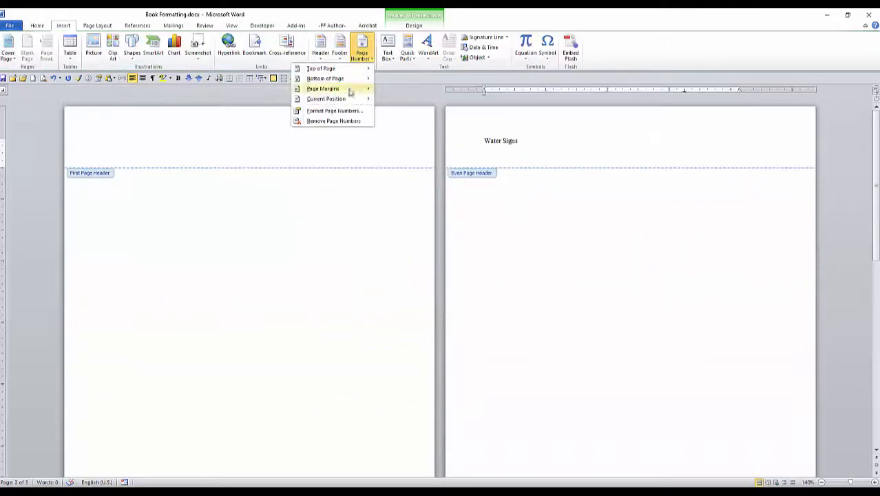
pyautogui.moveTo(343, 102)
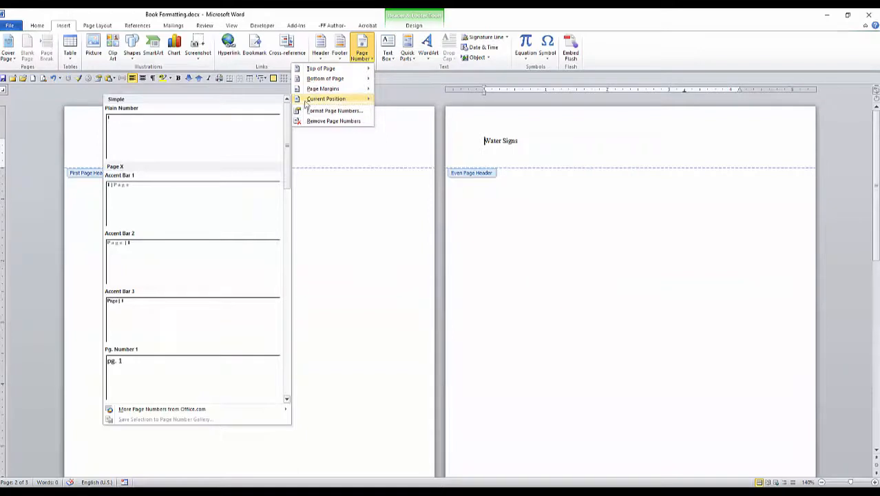
pyautogui.click(189, 139)
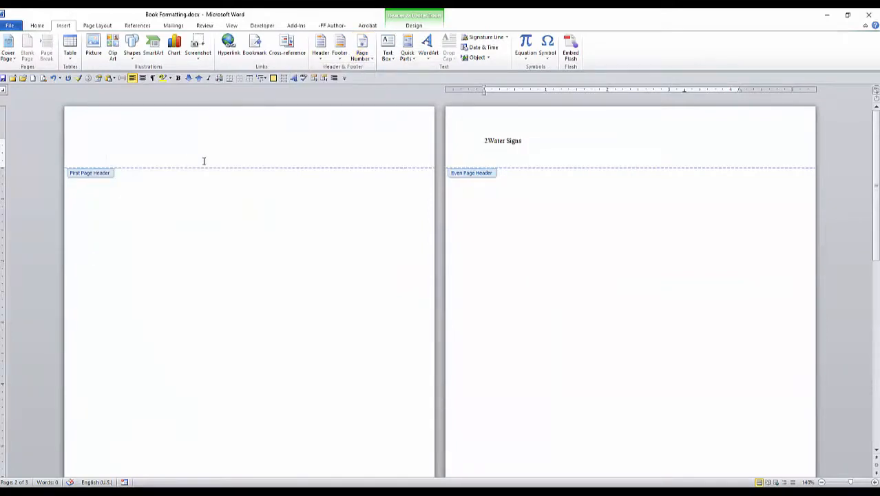
# - Insert a Plain Number page number at the current position after the author's name in the odd page header
pyautogui.scroll(-6, 228, 126)
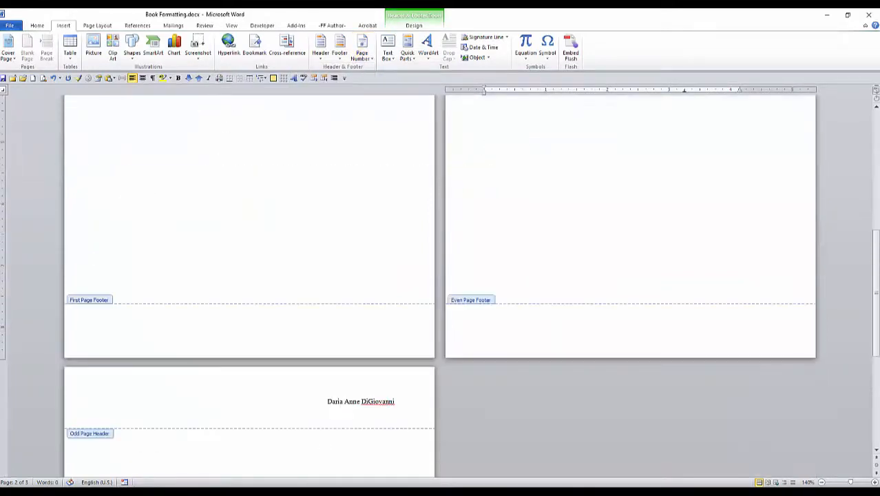
pyautogui.click(394, 402)
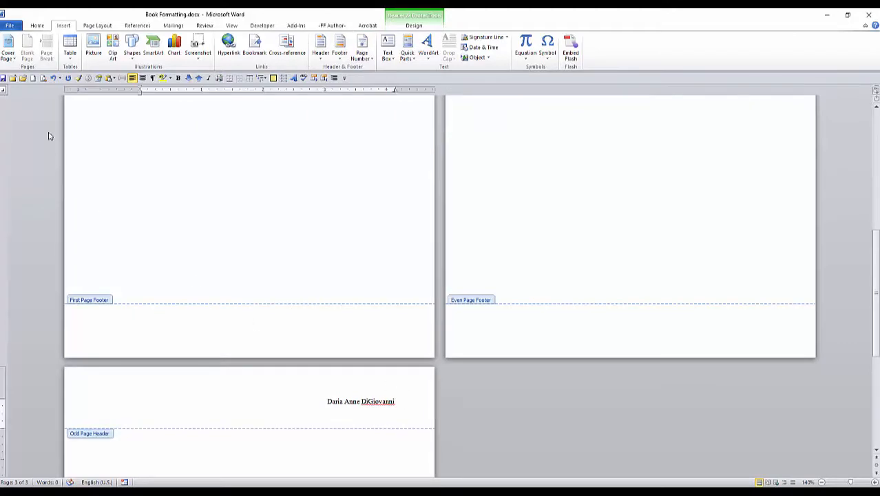
pyautogui.click(372, 61)
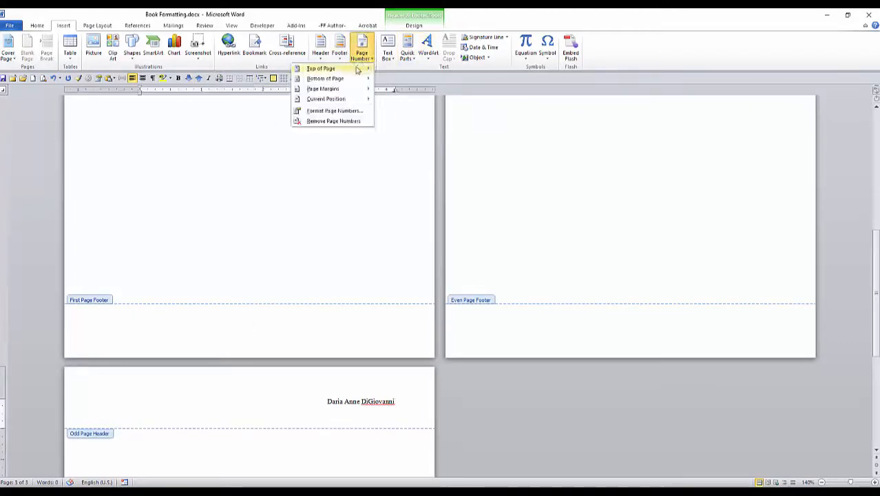
pyautogui.moveTo(331, 100)
pyautogui.click(176, 137)
# - Separate the page number from the text with a spaced slash in both the even and odd page headers
pyautogui.scroll(4, 481, 138)
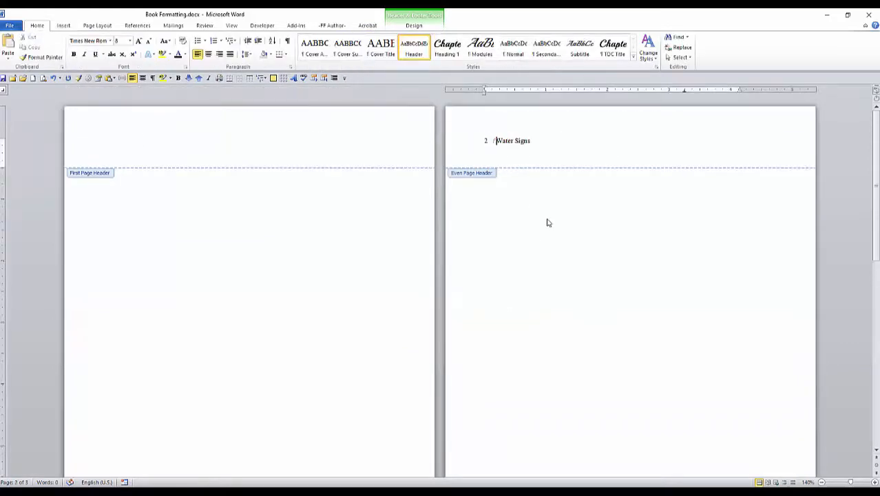
pyautogui.scroll(-5, 330, 356)
pyautogui.write('/ 3')
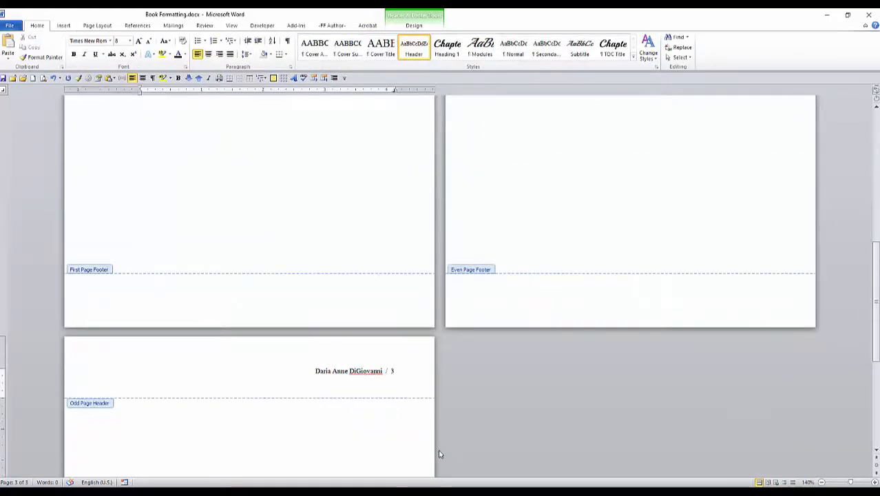
# - Review the first, even and odd page headers, and return to the body text of the third page
pyautogui.scroll(-4, 221, 302)
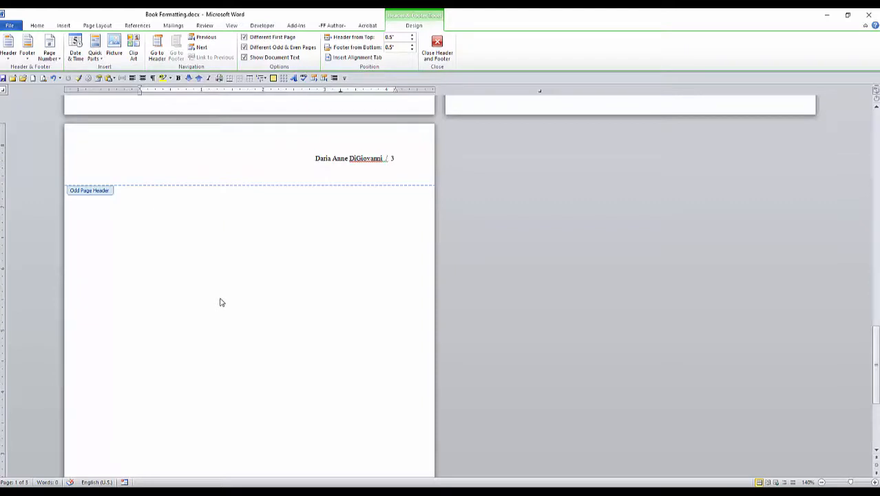
pyautogui.scroll(9, 221, 302)
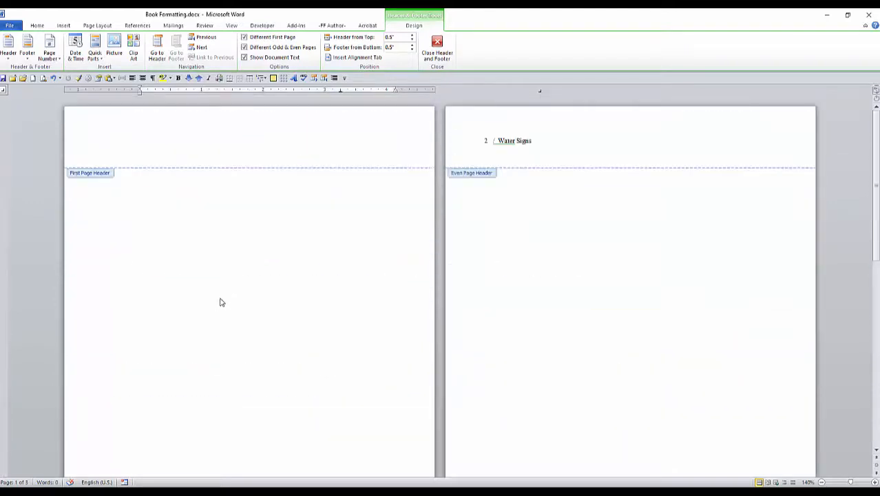
pyautogui.scroll(-9, 221, 302)
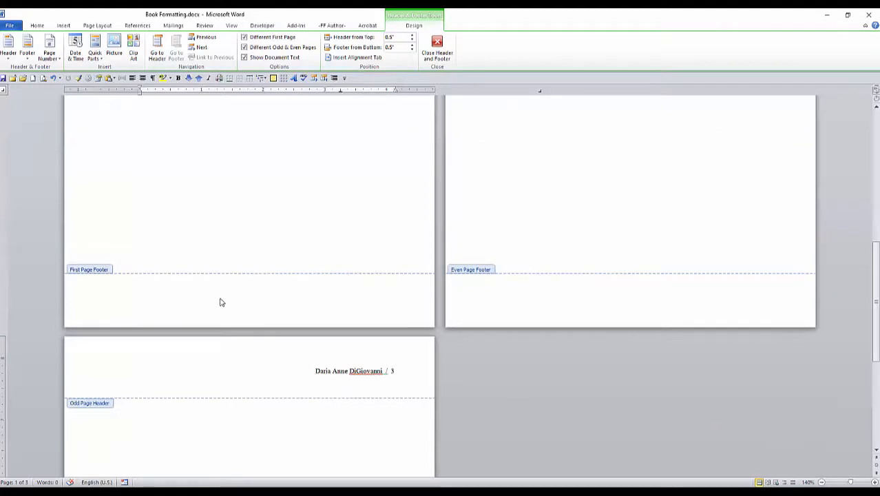
pyautogui.scroll(5, 397, 328)
pyautogui.scroll(5, 397, 327)
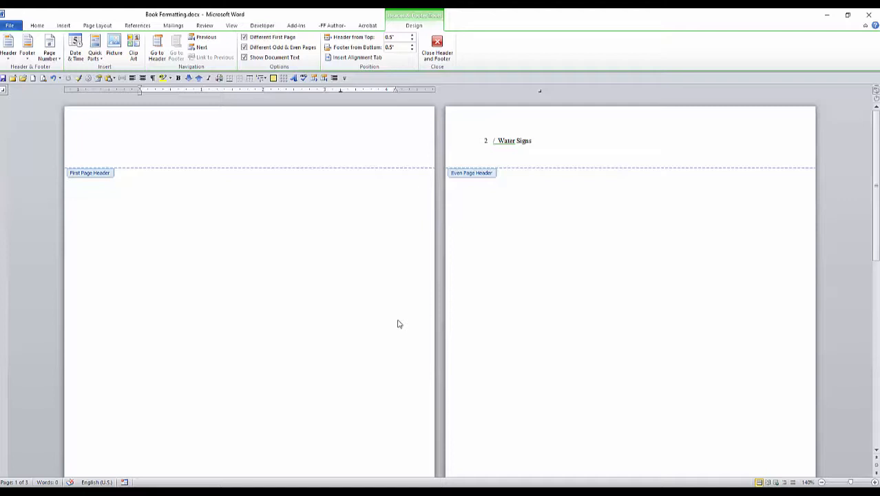
pyautogui.scroll(-10, 265, 308)
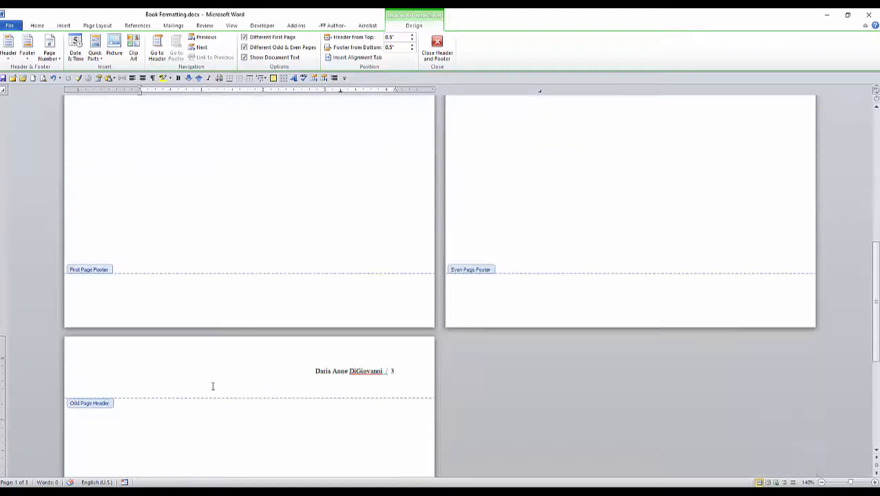
pyautogui.doubleClick(157, 326)
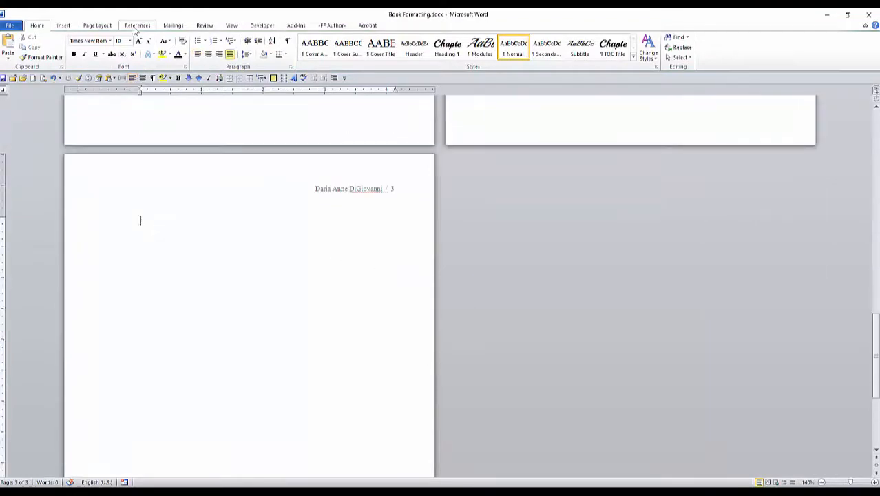
# - Insert a Next Page section break at the start of the third page and check the page headers
pyautogui.click(103, 26)
pyautogui.click(165, 37)
pyautogui.click(103, 157)
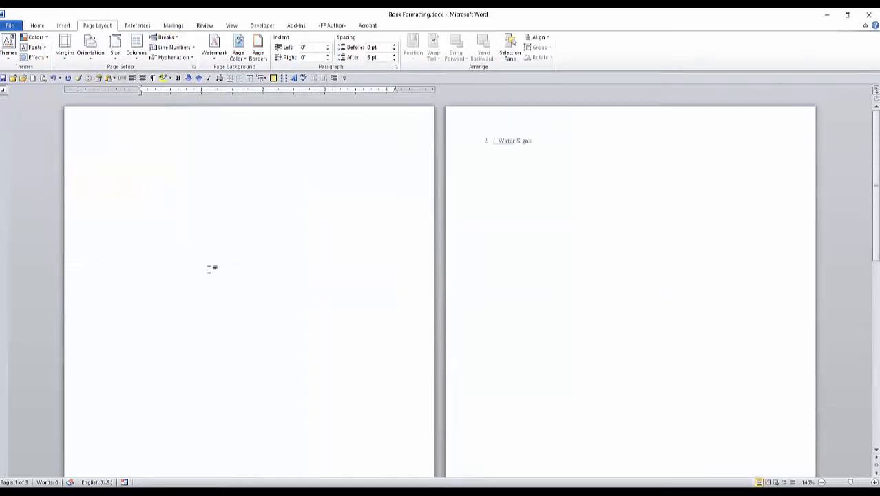
pyautogui.scroll(-10, 209, 268)
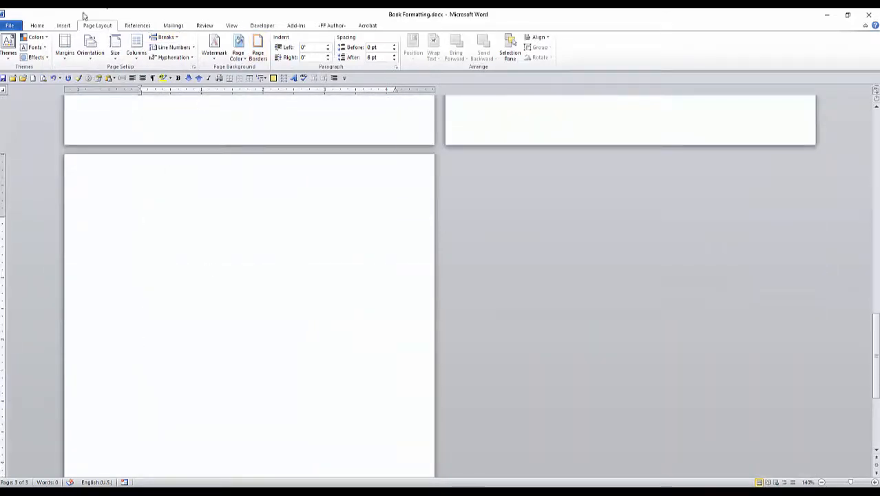
# - Show the formatting marks and inspect the page and section breaks across the three pages
pyautogui.click(37, 26)
pyautogui.click(287, 41)
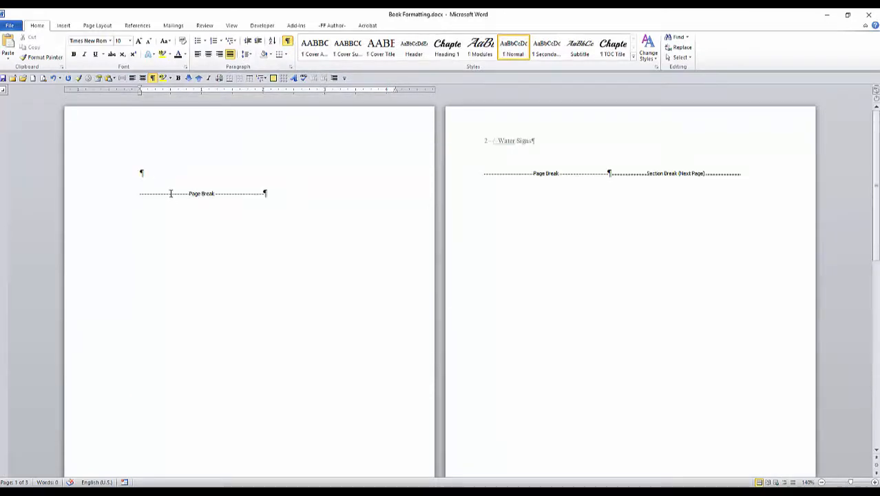
pyautogui.scroll(-5, 610, 233)
pyautogui.scroll(-5, 609, 232)
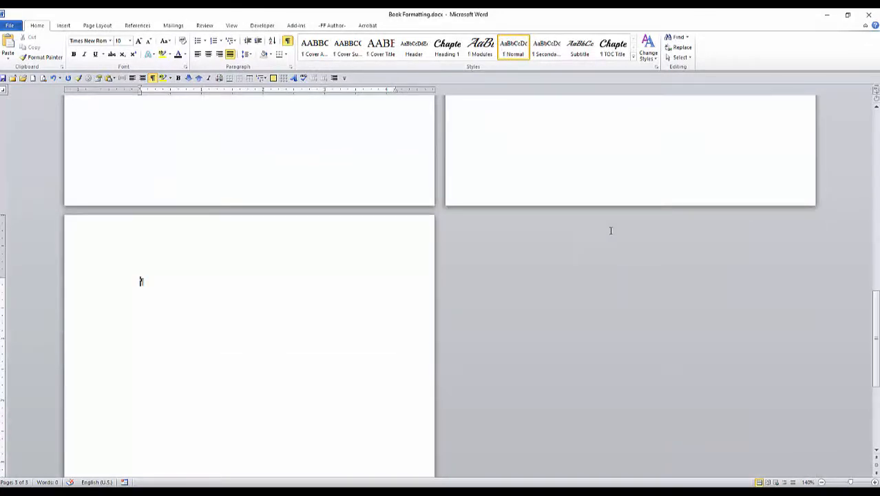
pyautogui.scroll(10, 610, 231)
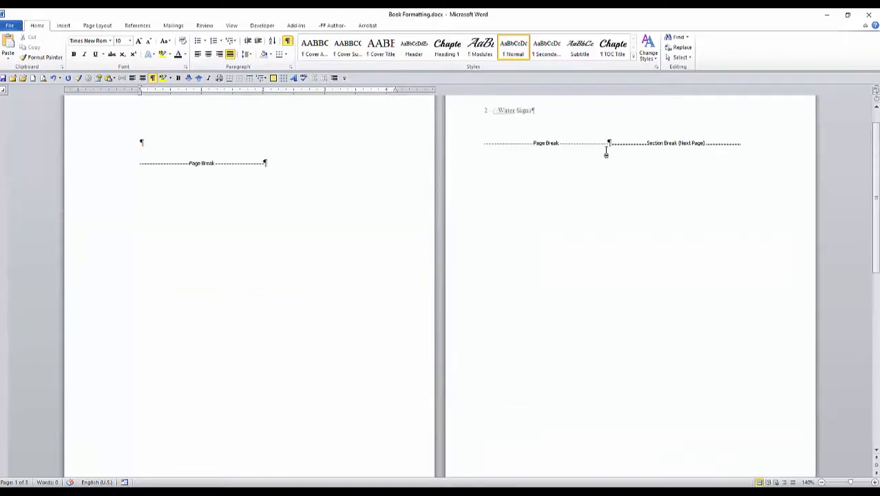
# - Delete the Next Page section break following the page break on the second page and check the third page's header
pyautogui.click(608, 142)
pyautogui.press('Delete')
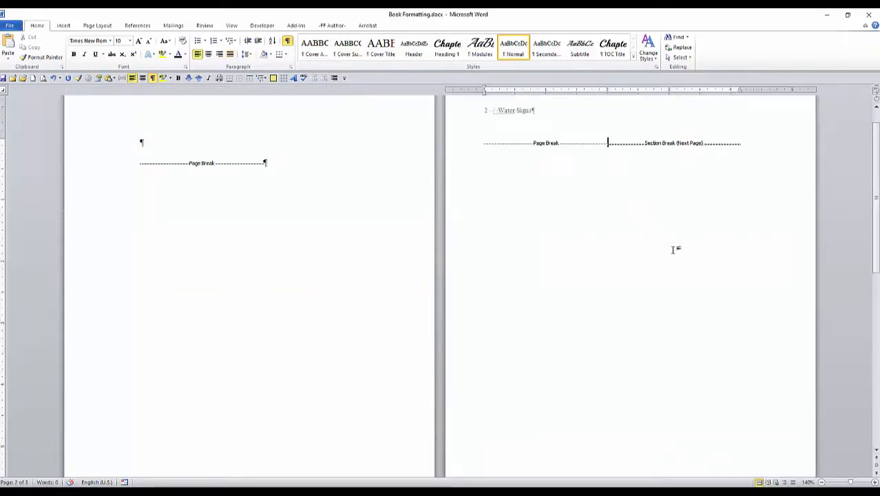
pyautogui.press('Down')
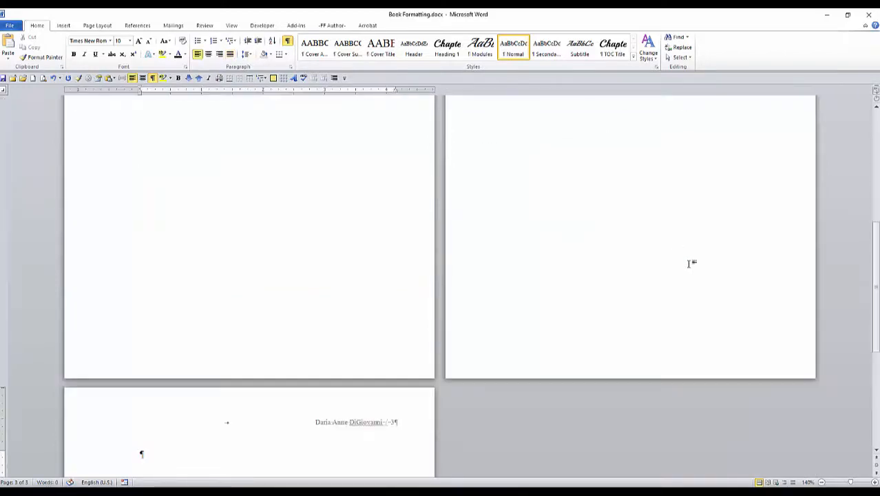
pyautogui.scroll(-3, 389, 453)
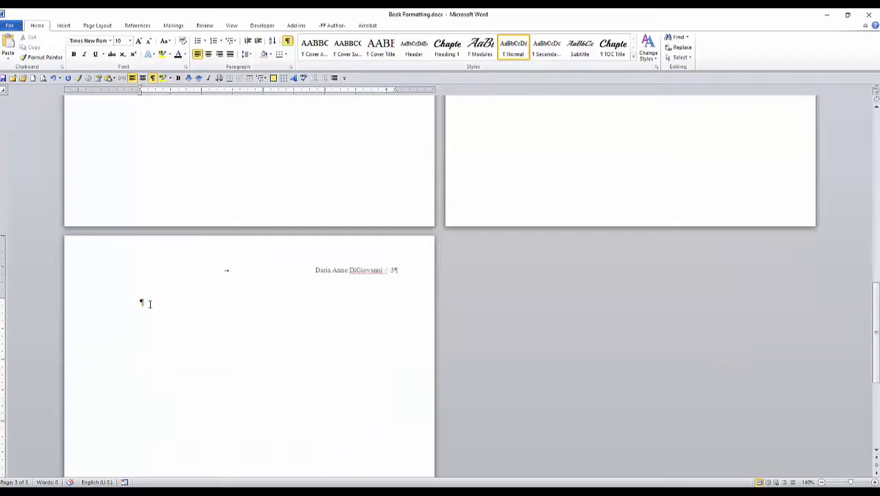
pyautogui.scroll(-2, 149, 303)
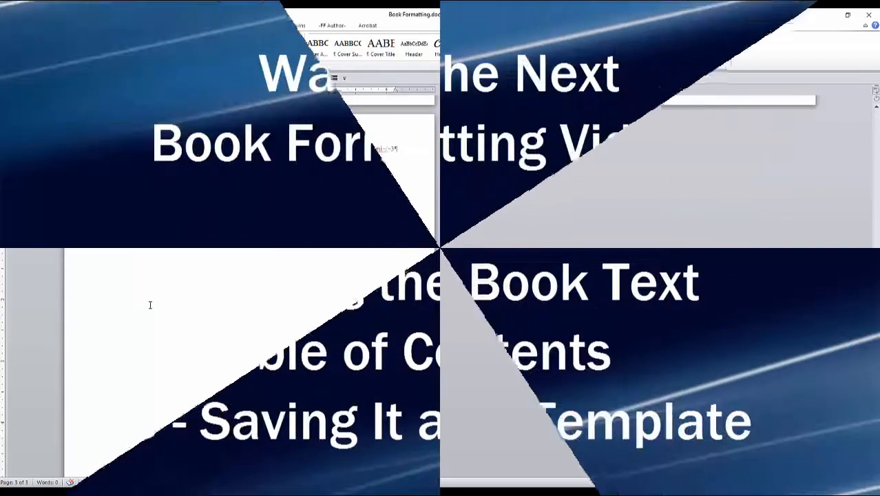